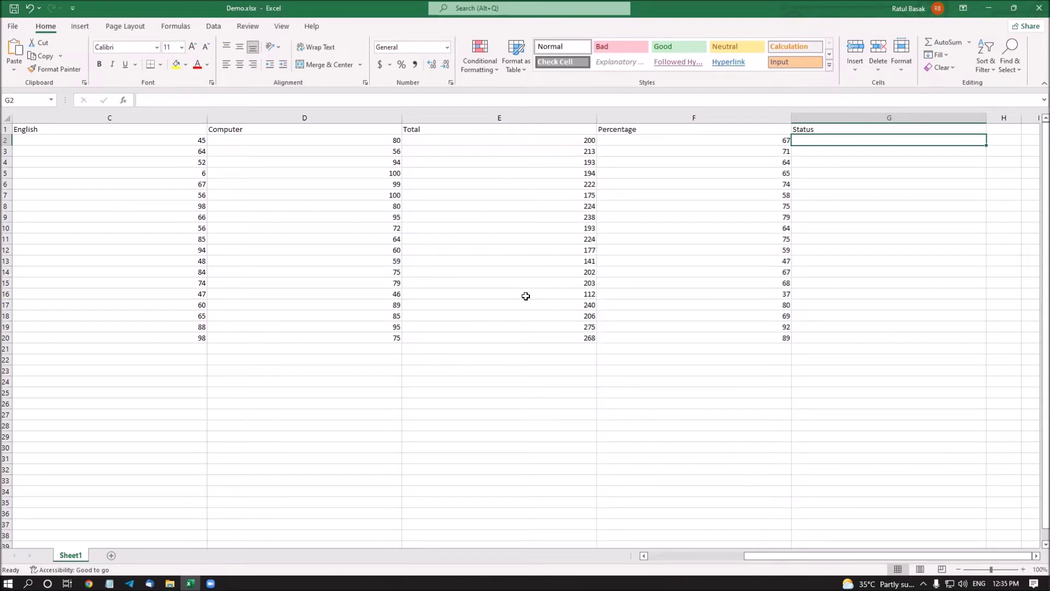
Step: Inspect F2's percentage formula, then go to empty cell G2 and start a formula there
key("Up")
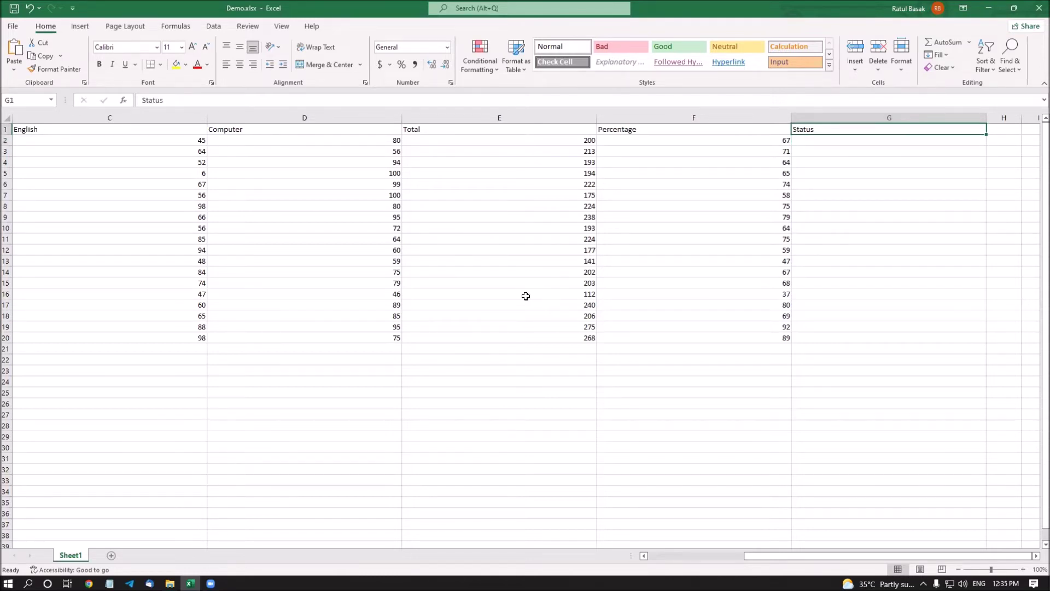
key("Left")
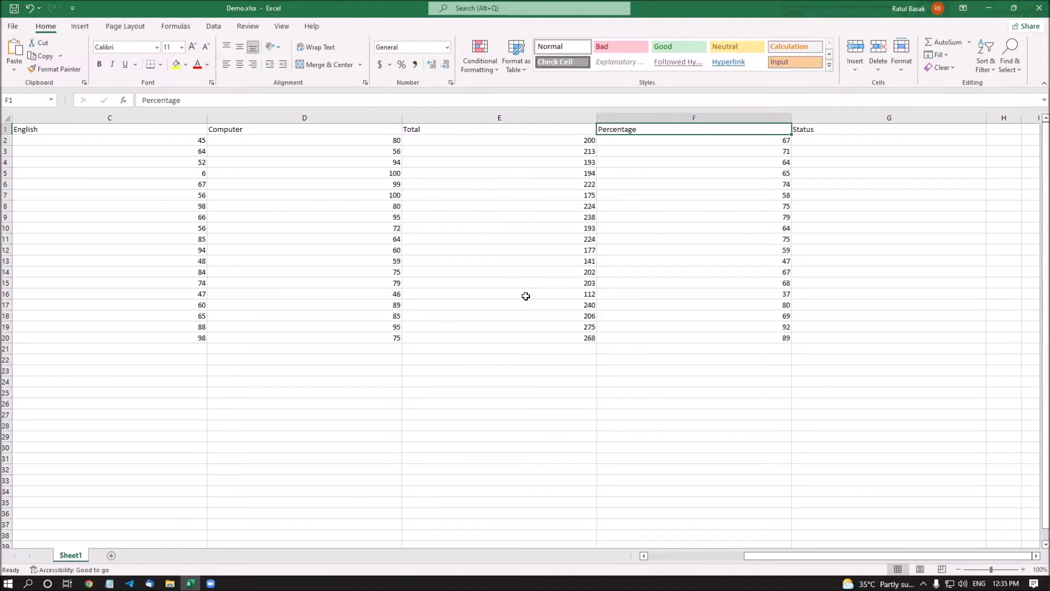
key("Down")
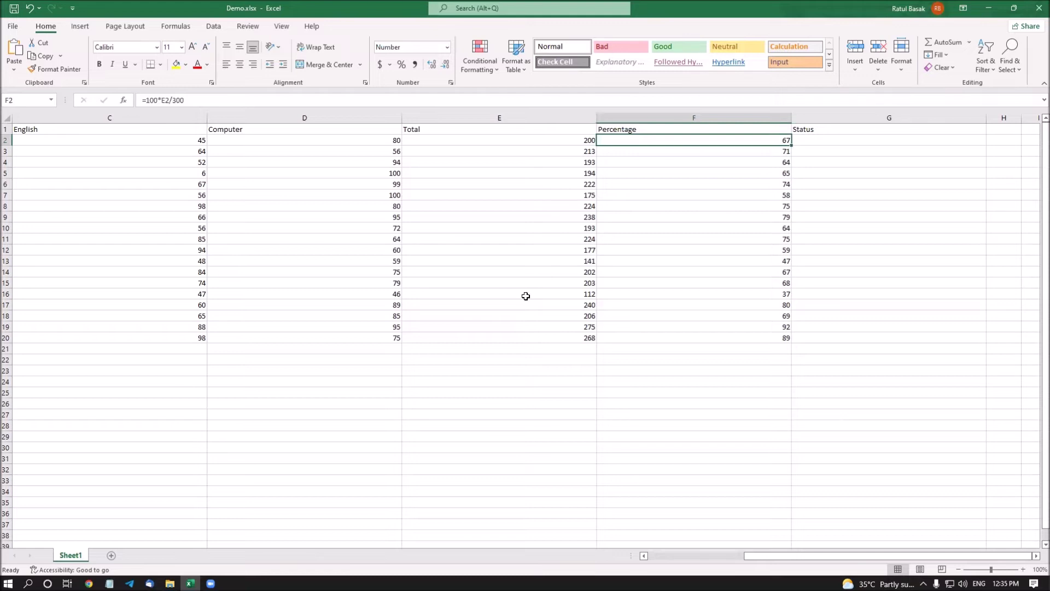
key("Right")
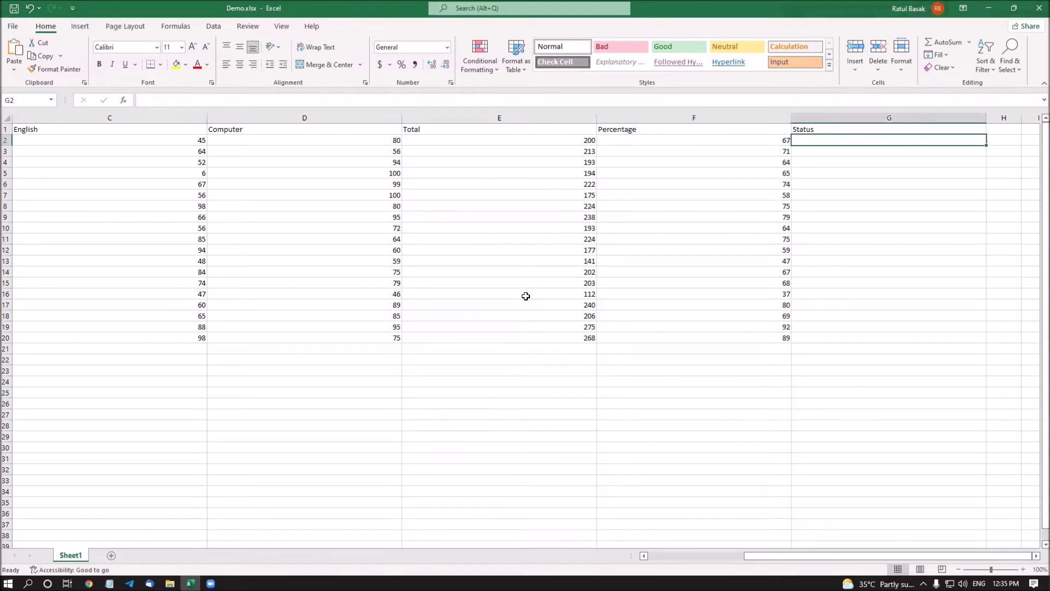
key("Up")
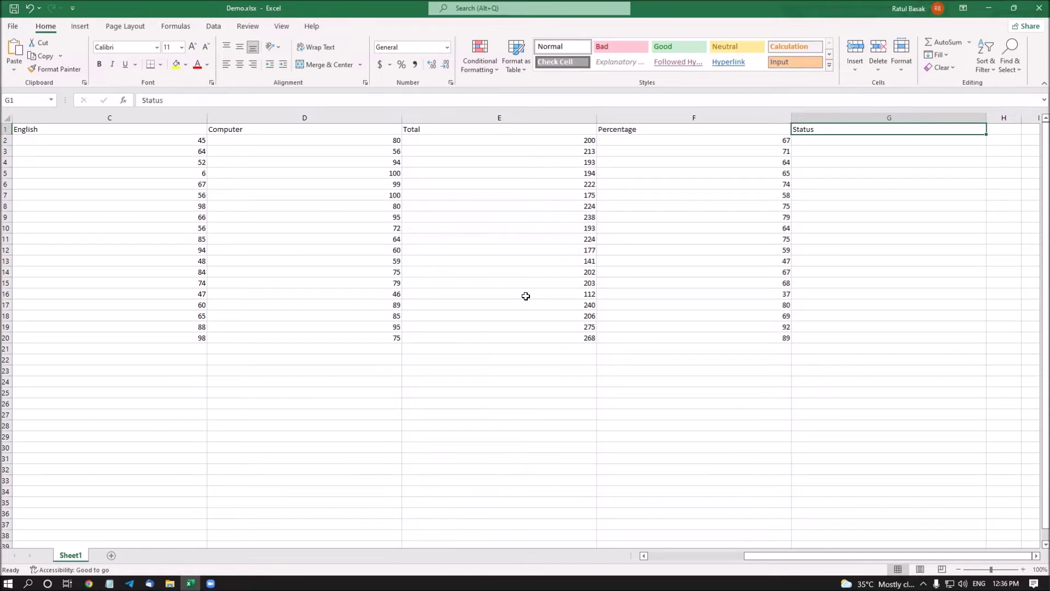
key("Down")
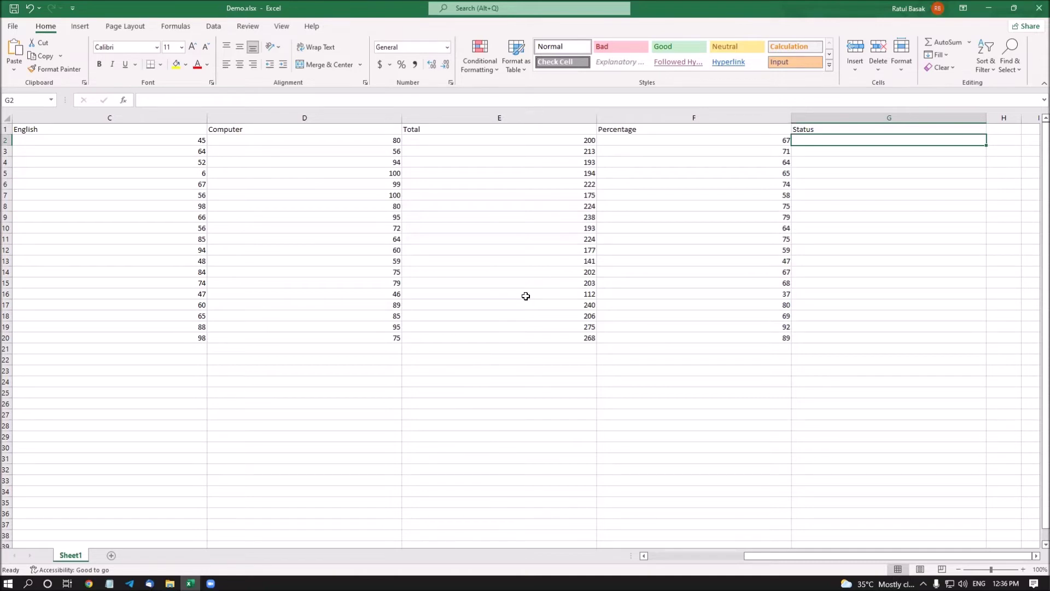
key("F2")
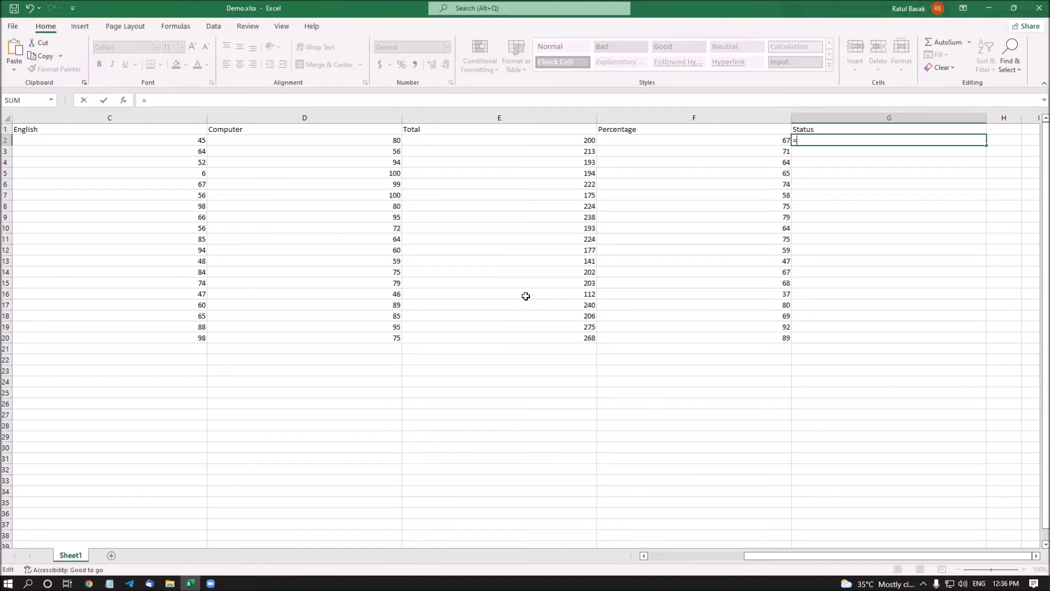
Step: Enter =if(f2>= in G2 as the IF test on F2's percentage
type("if")
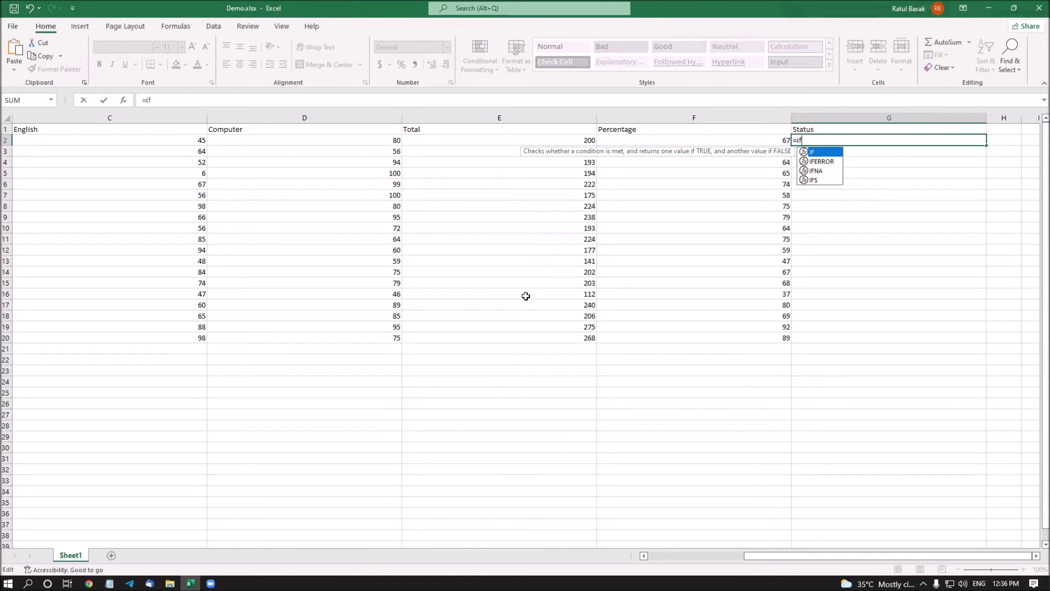
type("(")
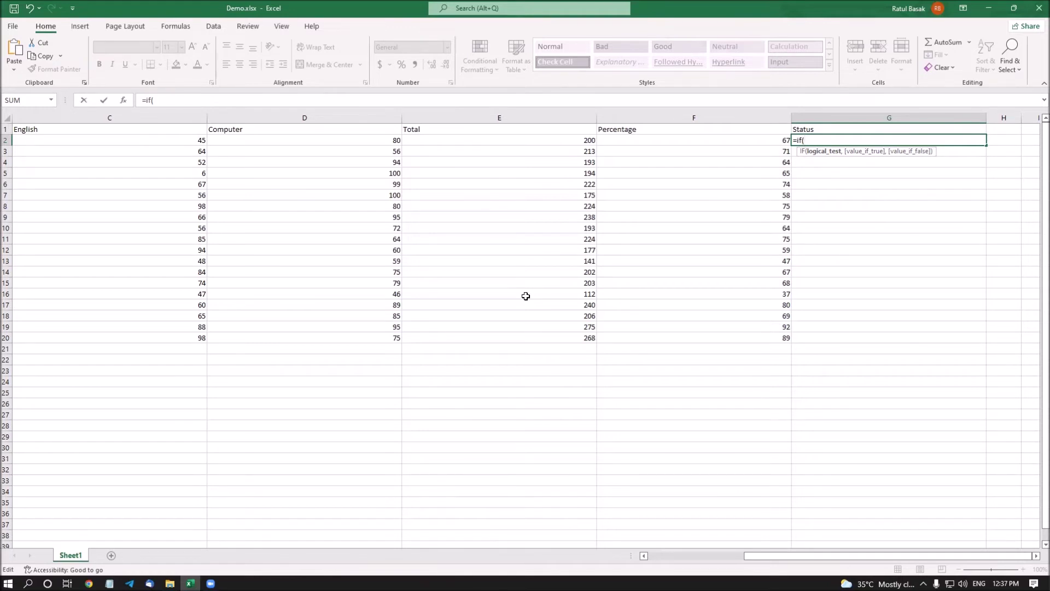
type("f2")
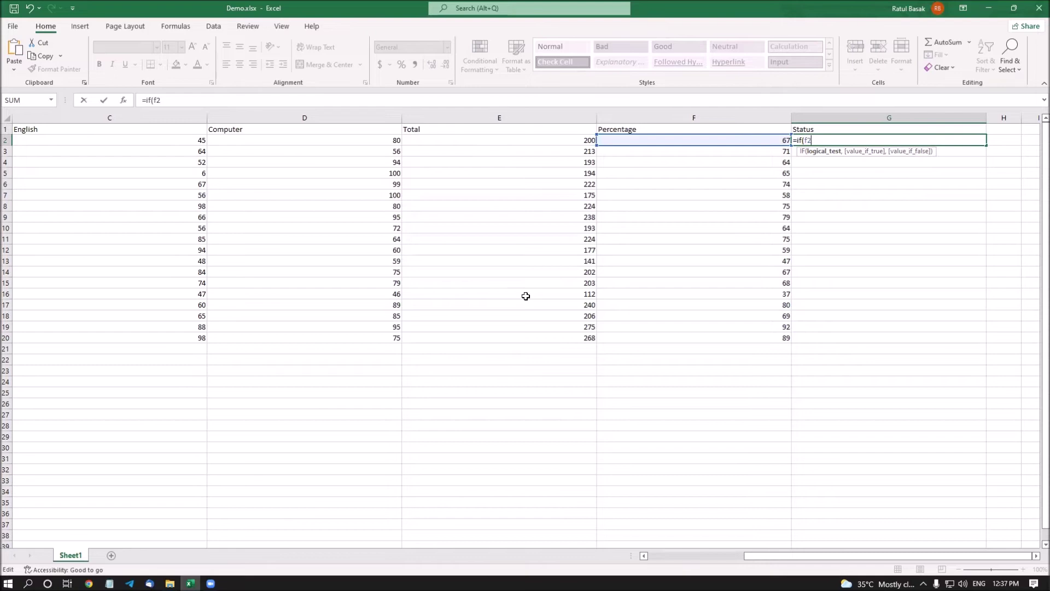
type(">=")
key("Home")
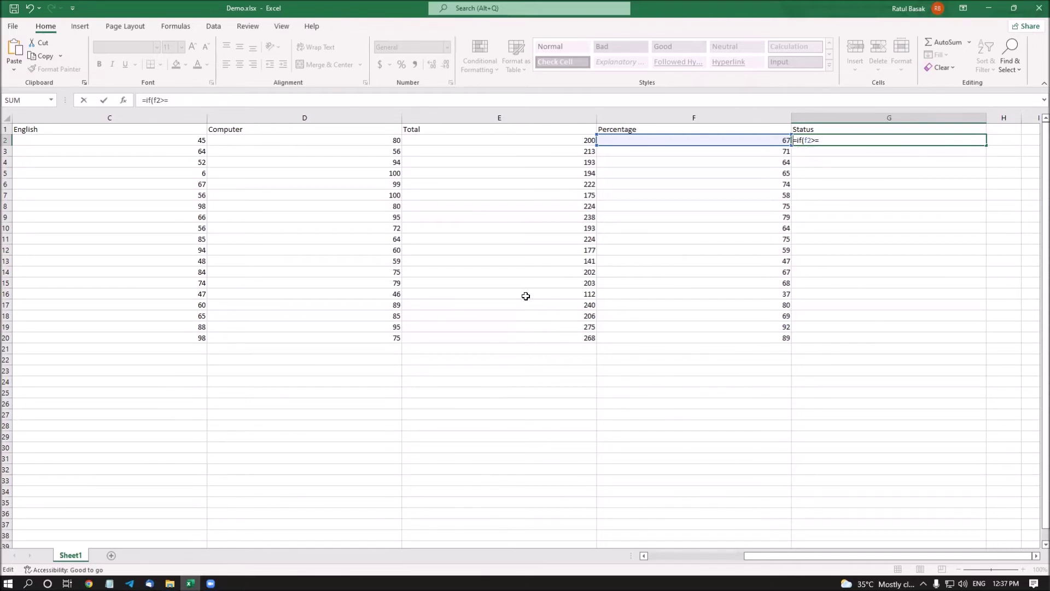
key("Right")
key("Right")
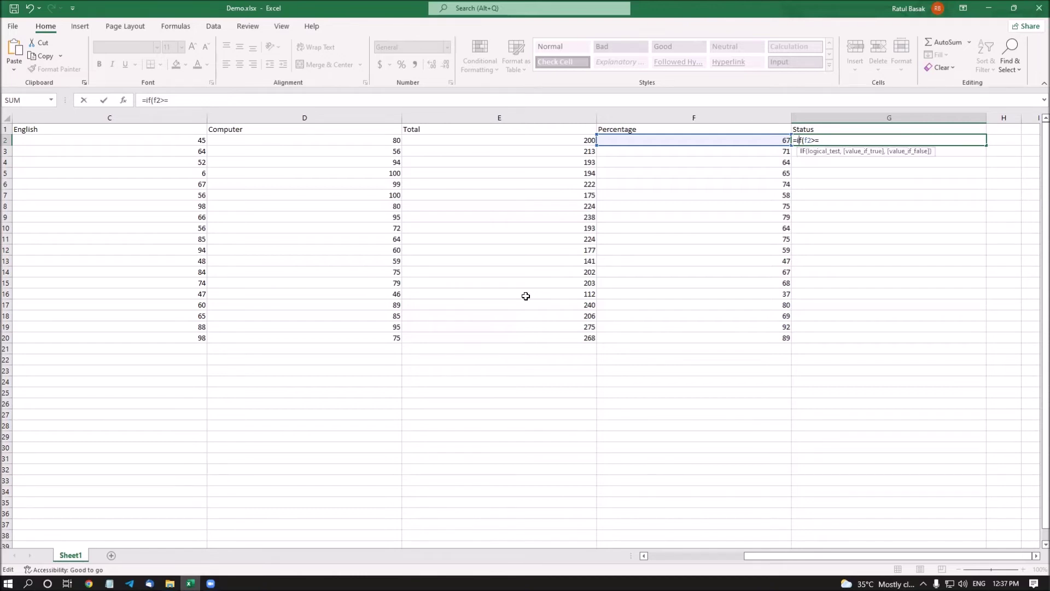
Step: Complete G2 as =if(f2>=60,"Pass","Fail") and confirm it, so G2 shows Pass
key("Right")
type("60,")
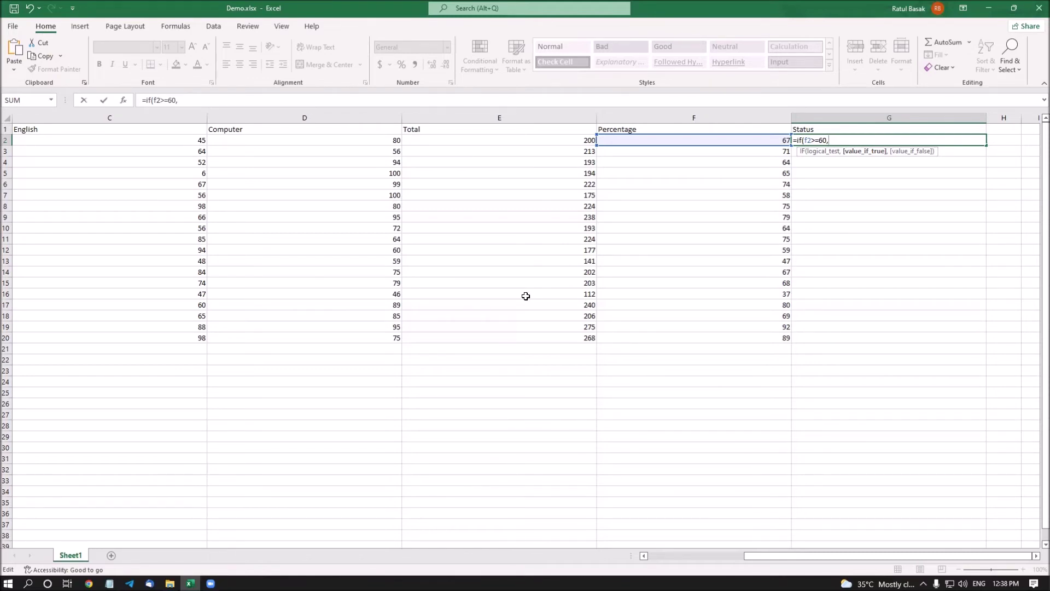
type("\"Pass\",\"Fail")
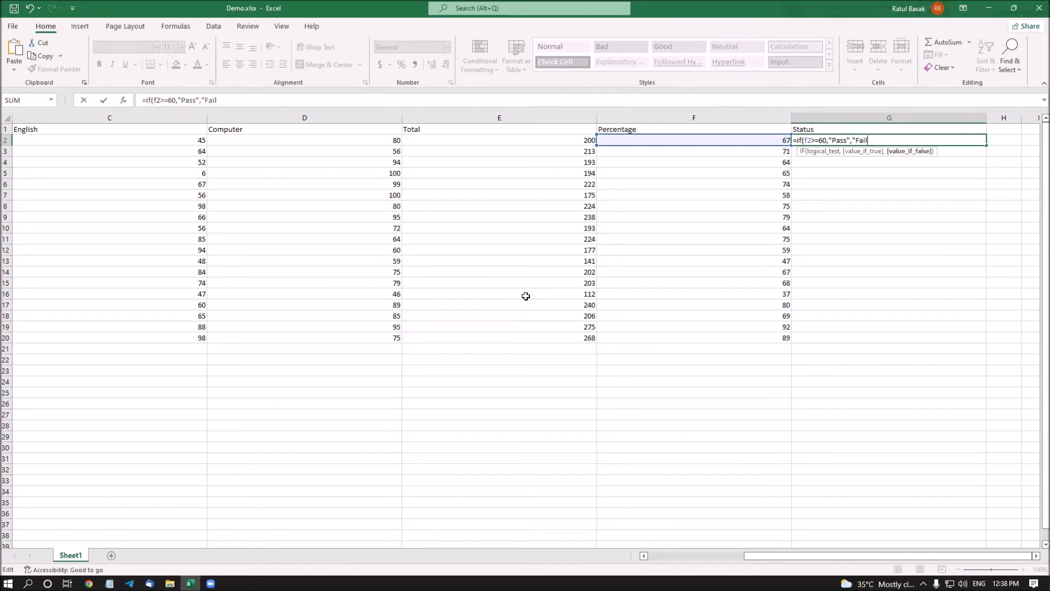
type("\"")
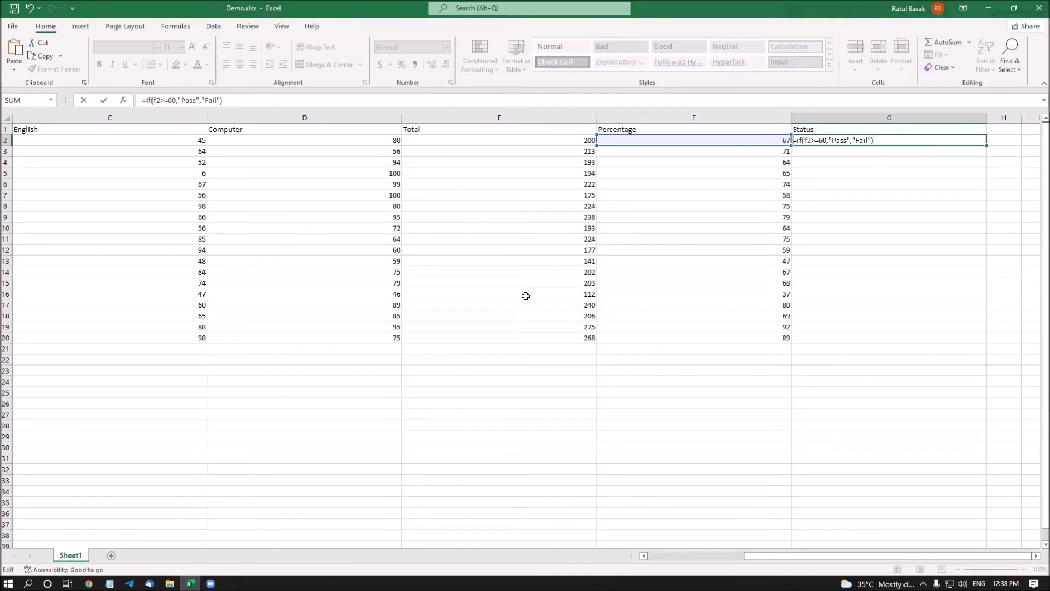
key("Left")
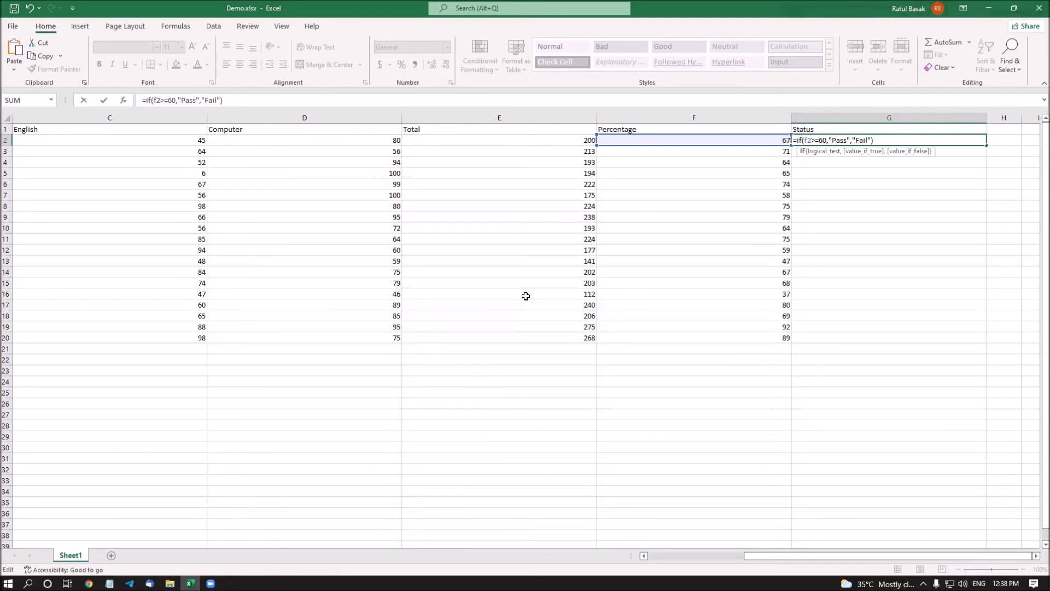
key("Right")
key("Right")
key("Right")
key("Right")
key("Right")
key("Right")
key("Right")
key("Right")
key("Right")
key("Return")
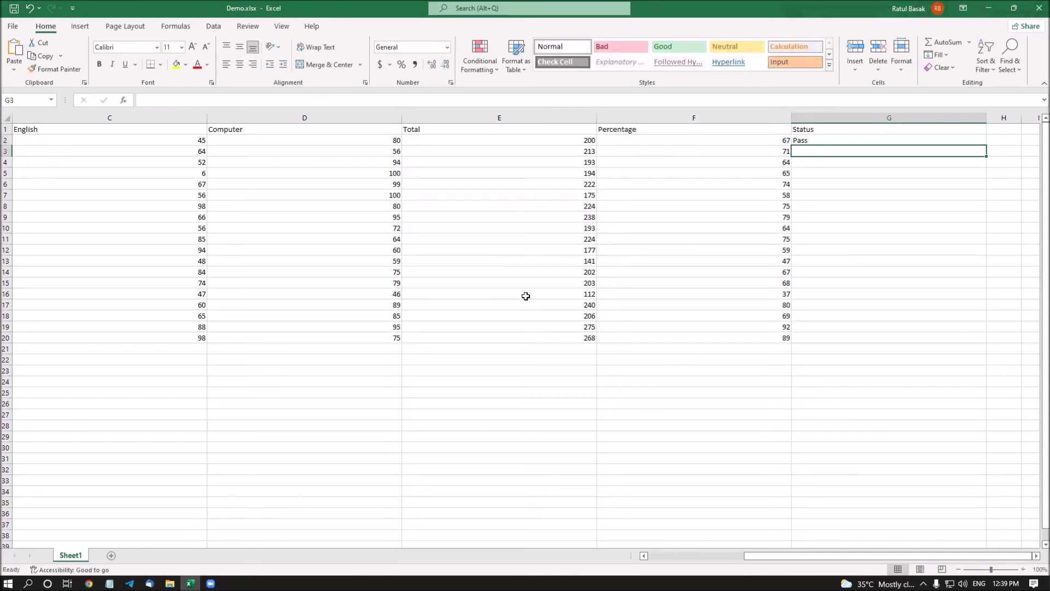
Step: Fill the IF formula from G2 down the Status column to the last row
key("Up")
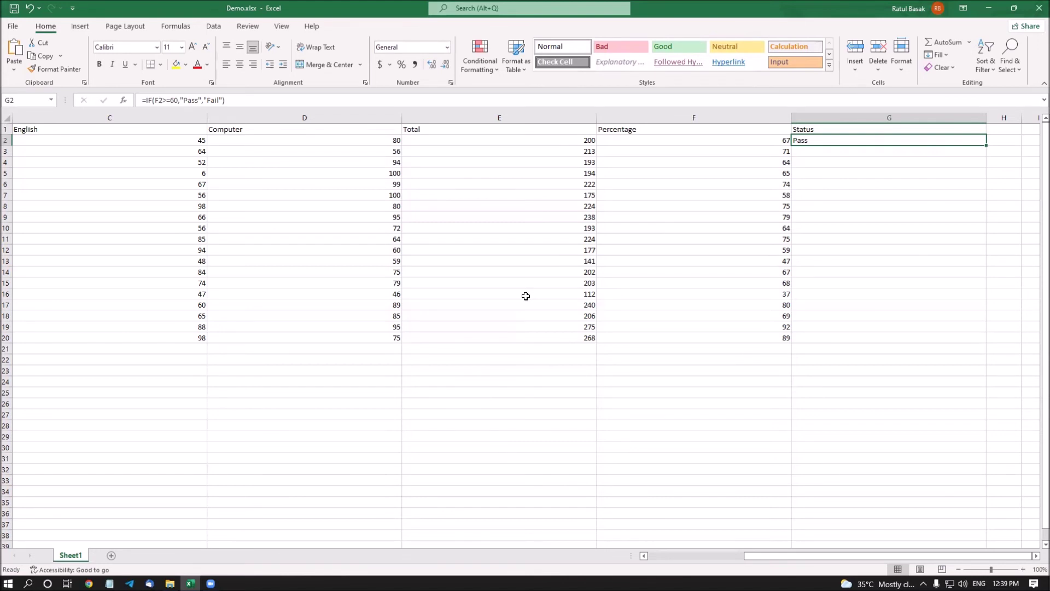
key("ctrl+shift+Down")
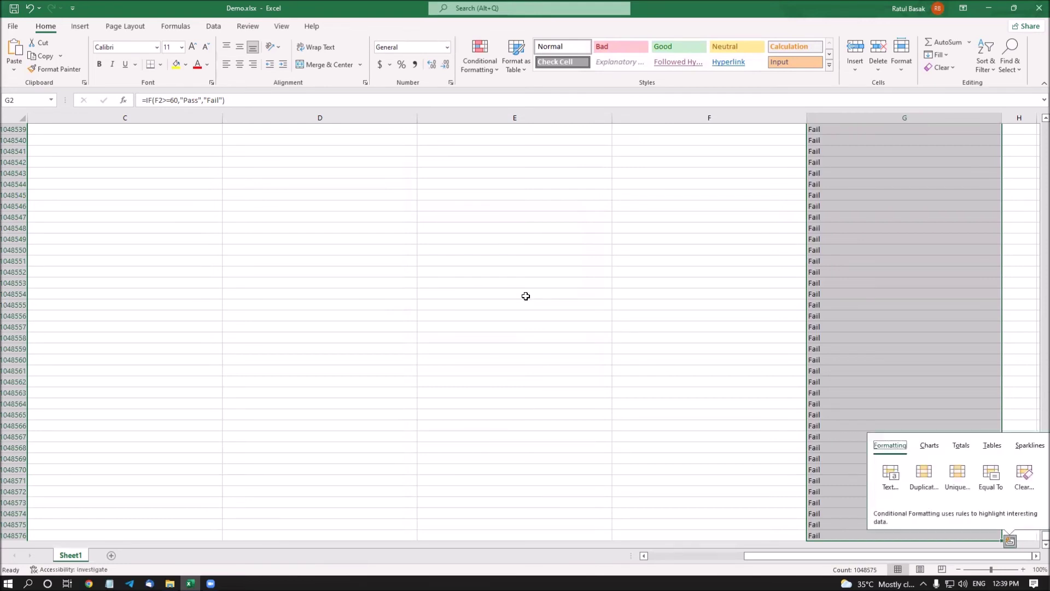
key("Escape")
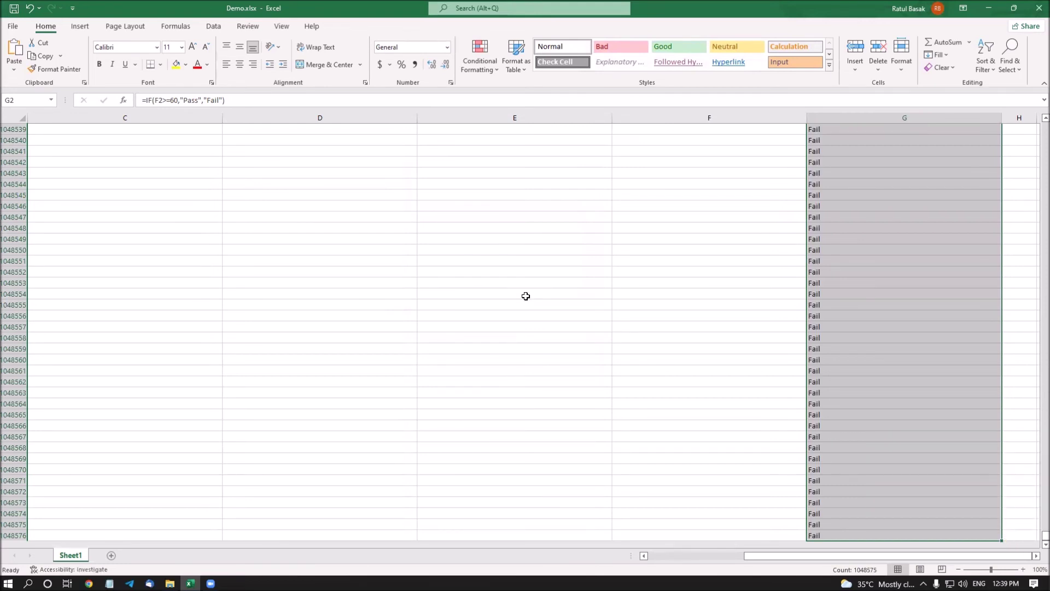
Step: Return to the top of the sheet and navigate back to the G2 formula
key("ctrl+Home")
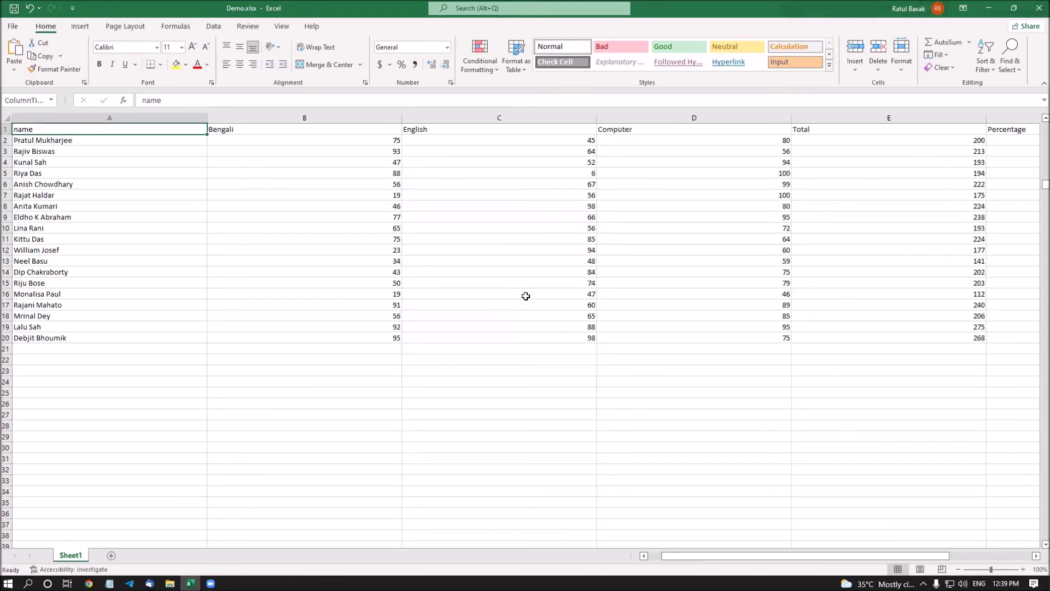
key("Right")
key("Left")
key("Down")
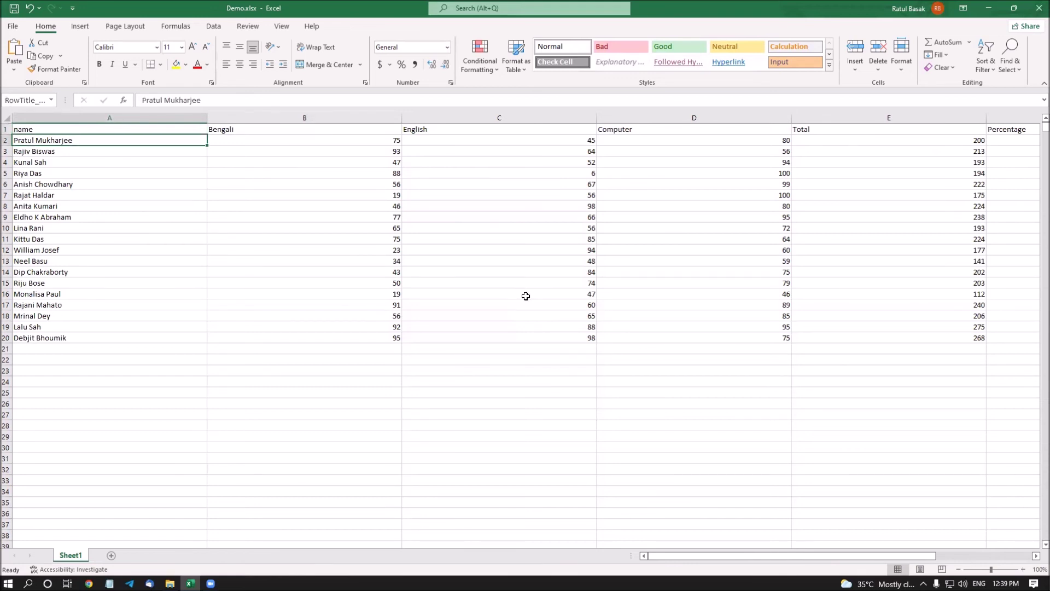
key("ctrl+Right")
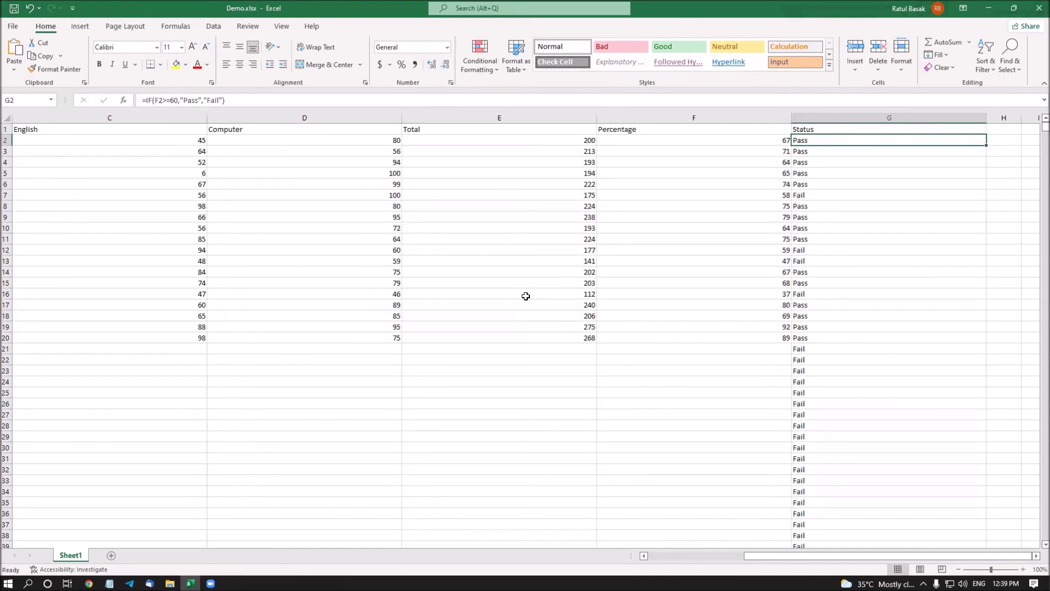
key("Down")
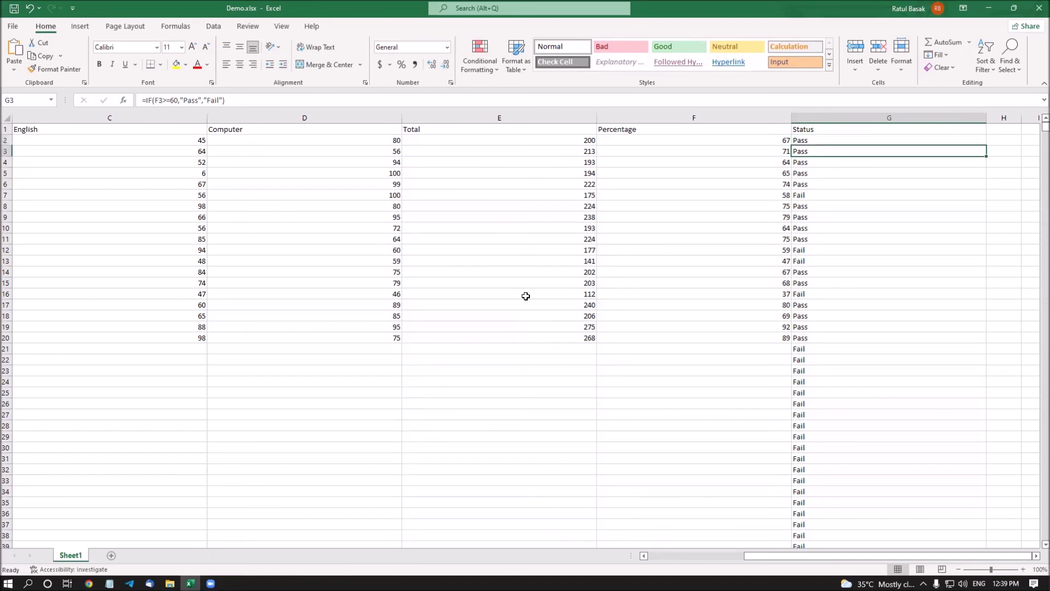
key("Down")
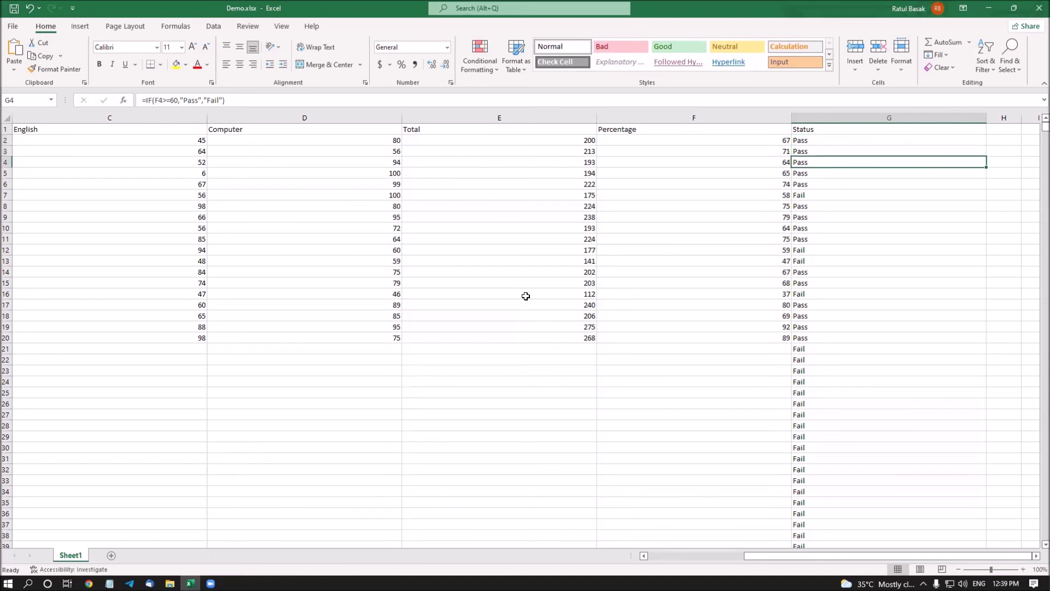
key("Down")
key("Down")
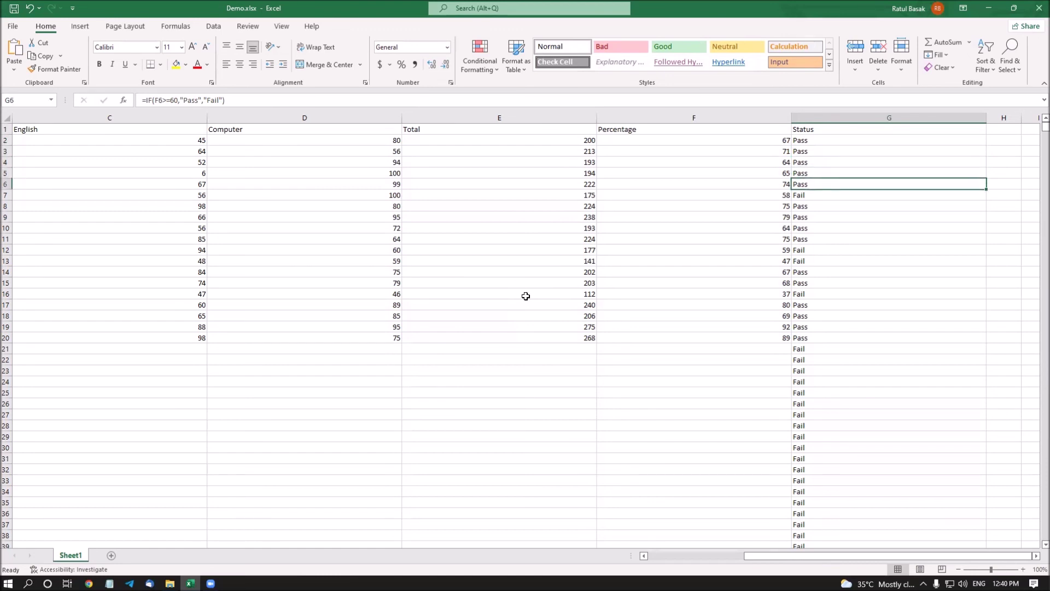
key("Down")
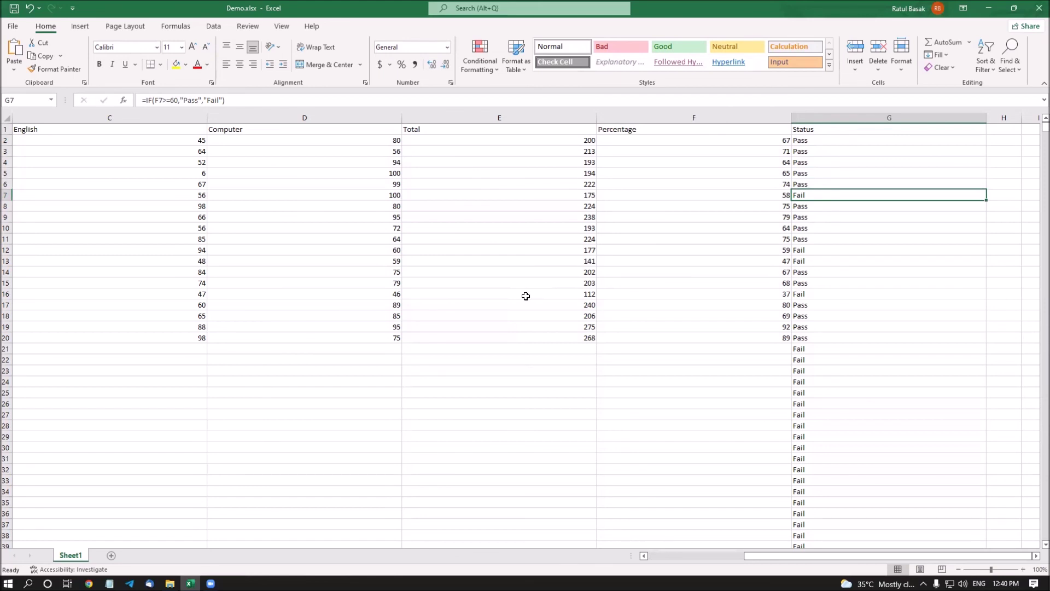
key("Left")
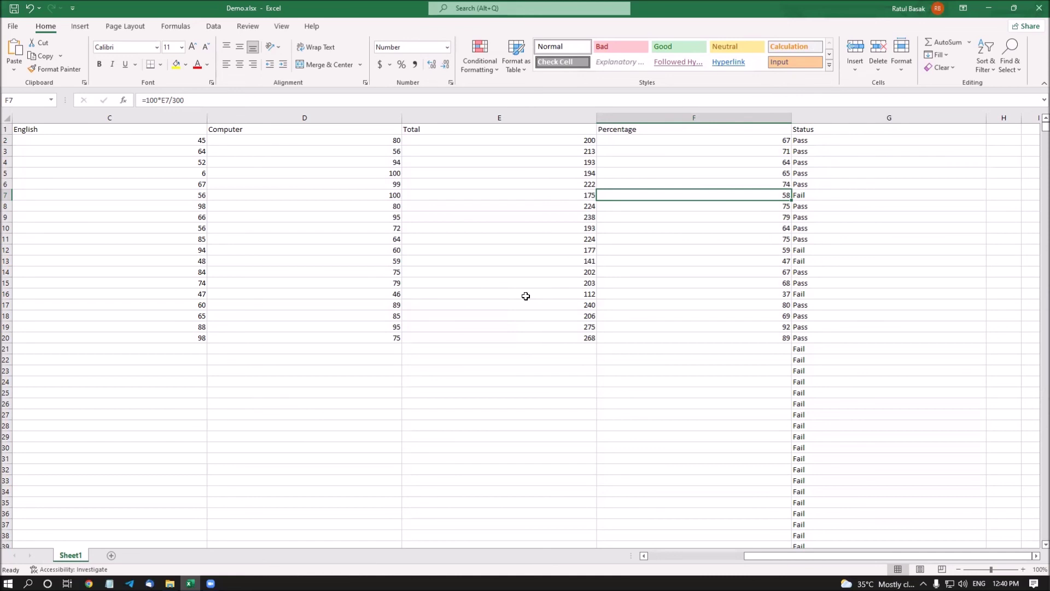
key("Right")
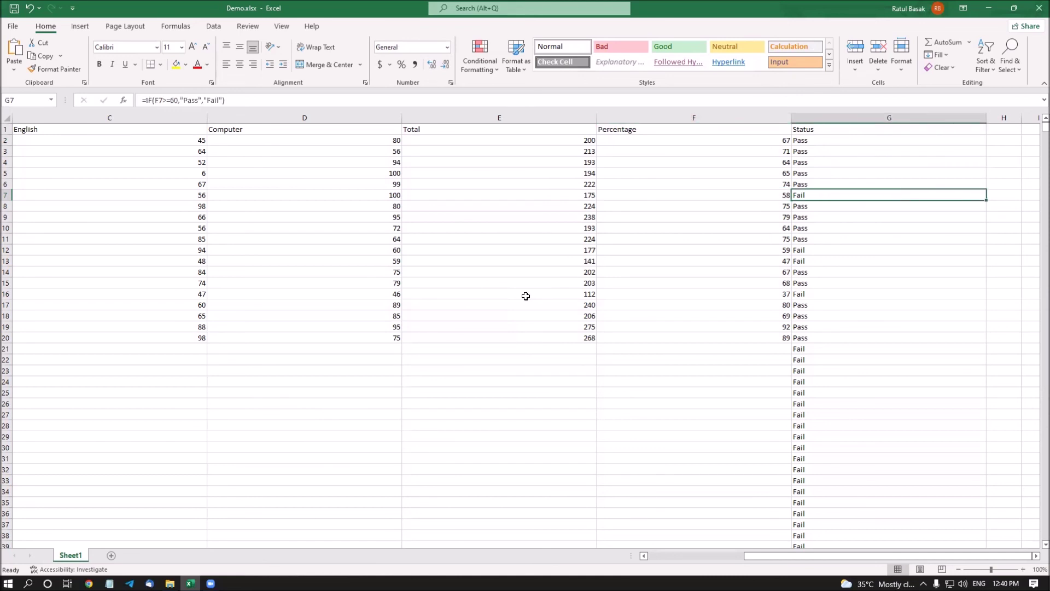
key("Down")
key("Down")
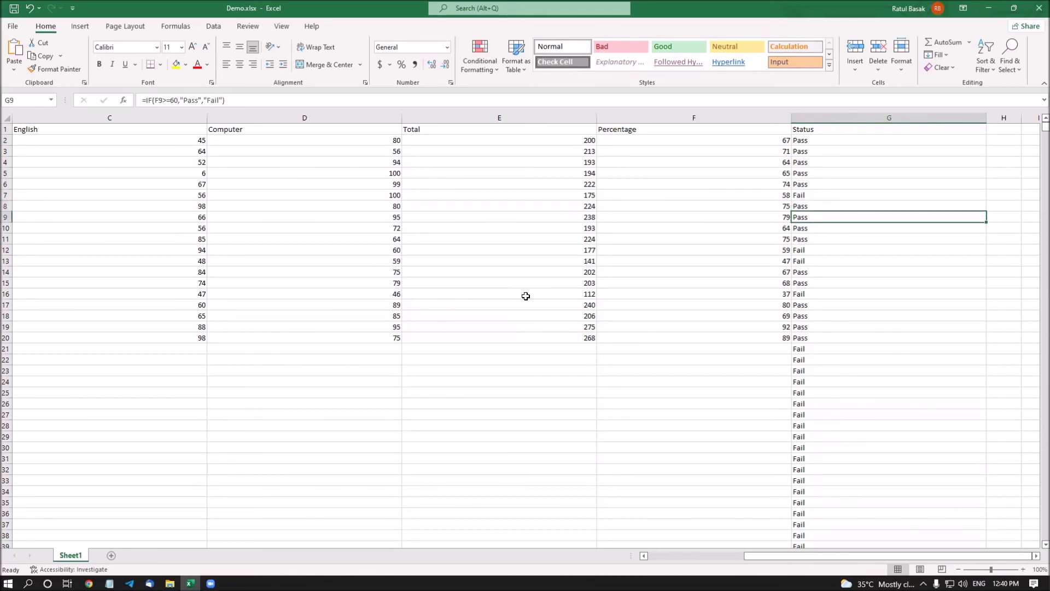
key("Down")
key("Down")
key("Down")
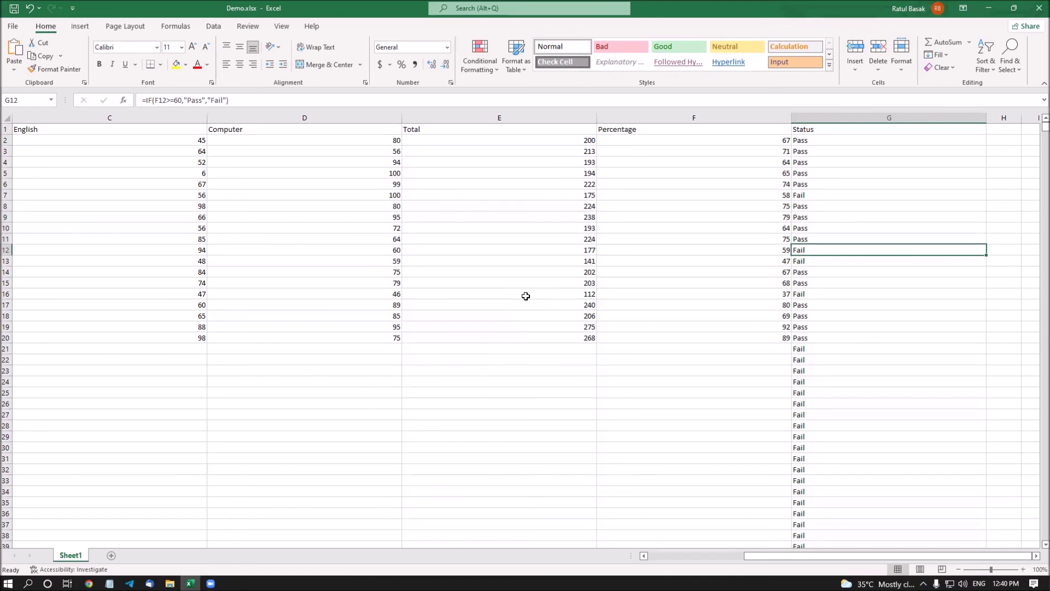
key("Left")
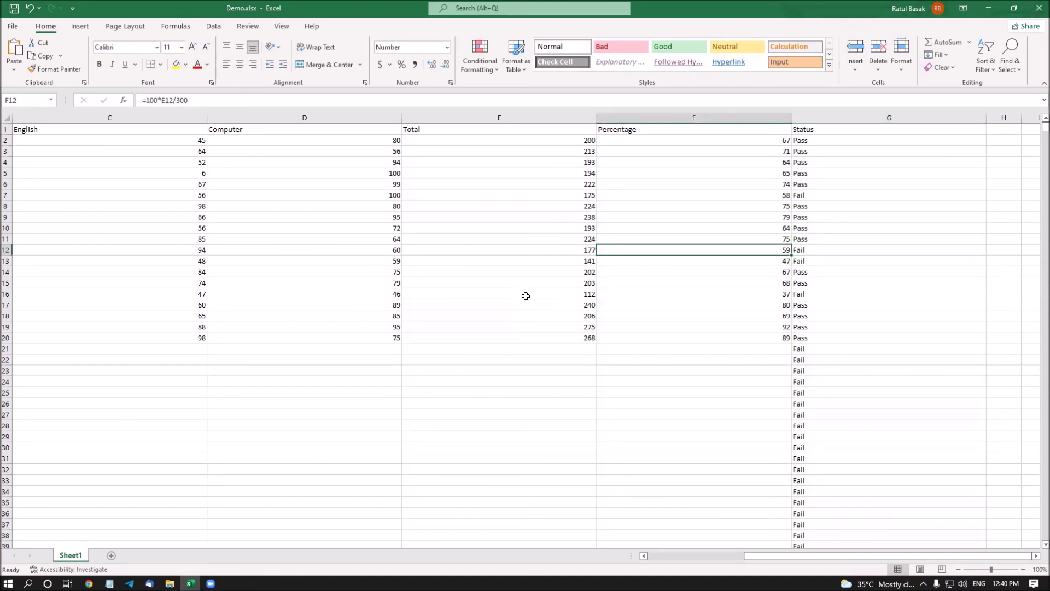